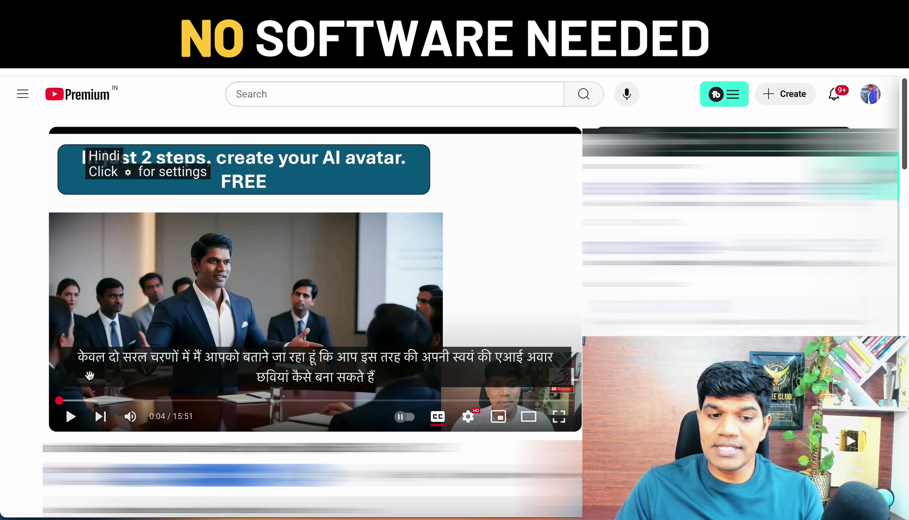
Step: Switch the video's subtitles to Kannada, then to Tamil, from the Subtitles/CC settings
{"action": "left_click", "coordinate": [468, 416]}
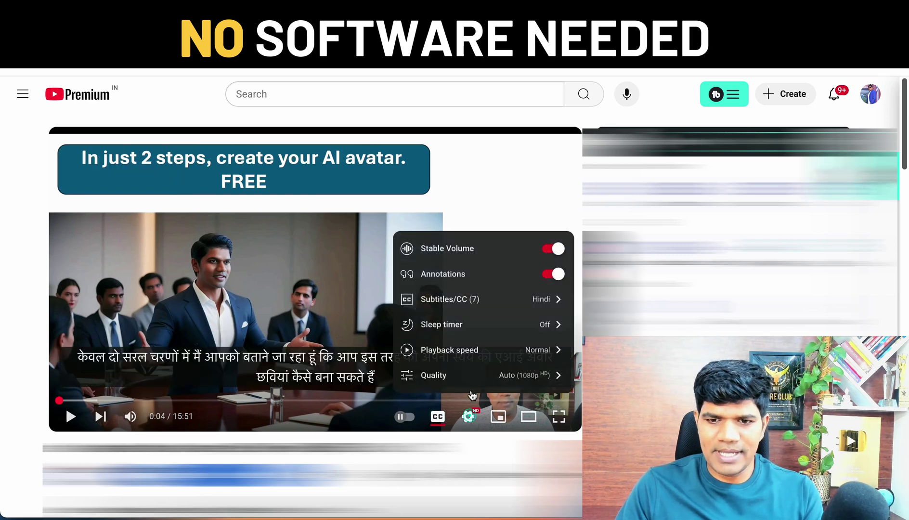
{"action": "left_click", "coordinate": [559, 301]}
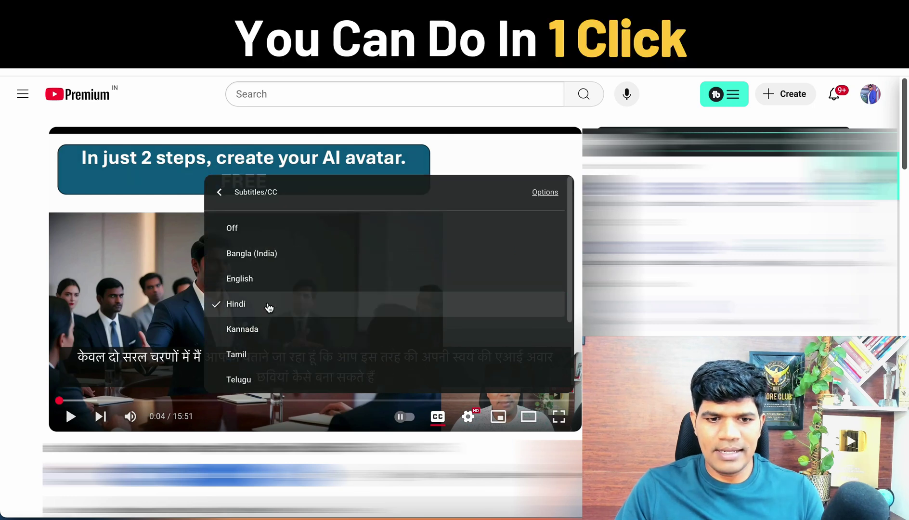
{"action": "left_click", "coordinate": [258, 328]}
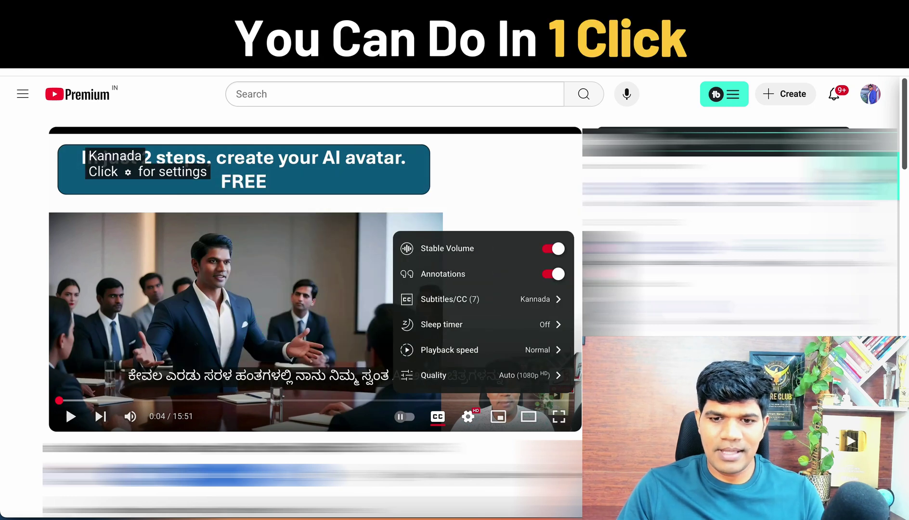
{"action": "left_click", "coordinate": [560, 300]}
{"action": "left_click", "coordinate": [272, 354]}
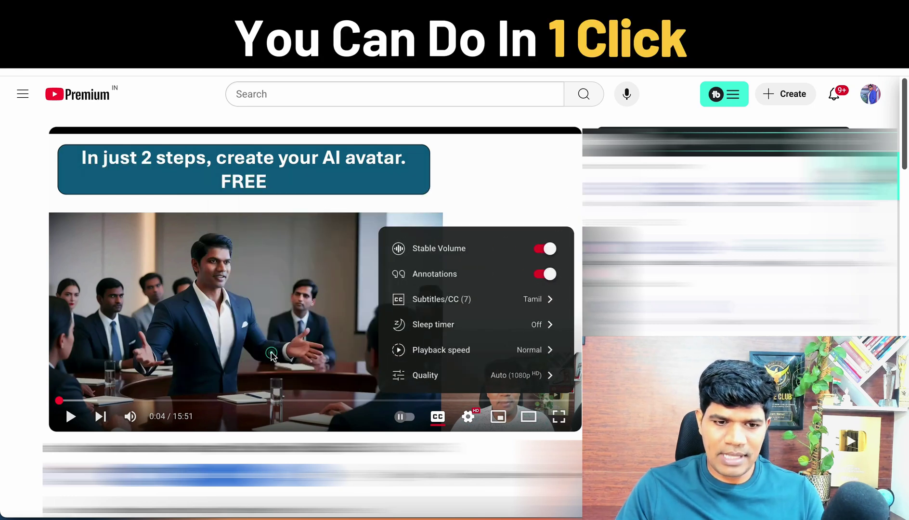
{"action": "left_click", "coordinate": [557, 307]}
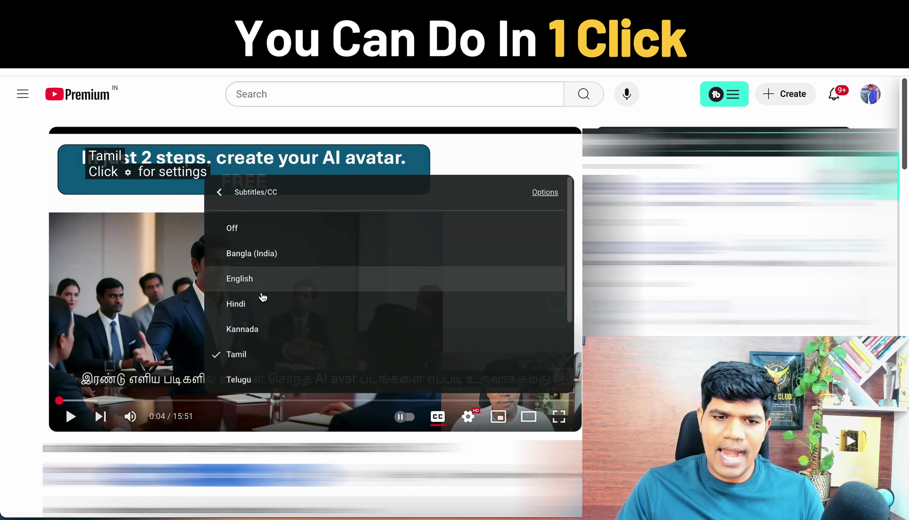
{"action": "left_click", "coordinate": [18, 324]}
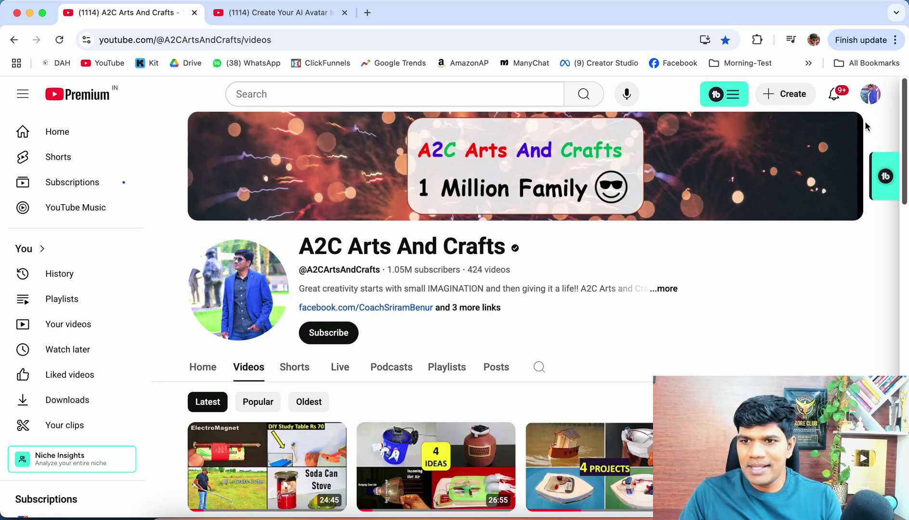
Step: Open YouTube Studio from the account menu and go to the channel's Content list
{"action": "left_click", "coordinate": [871, 98]}
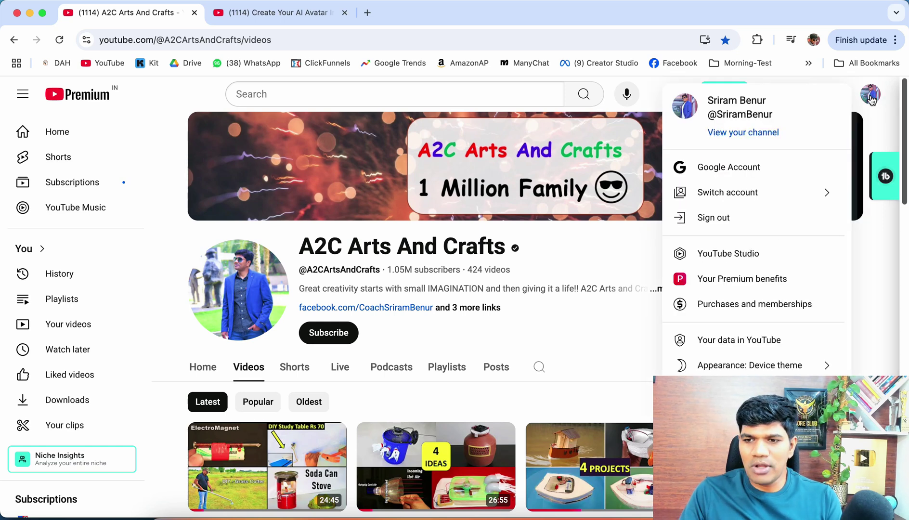
{"action": "left_click", "coordinate": [755, 254]}
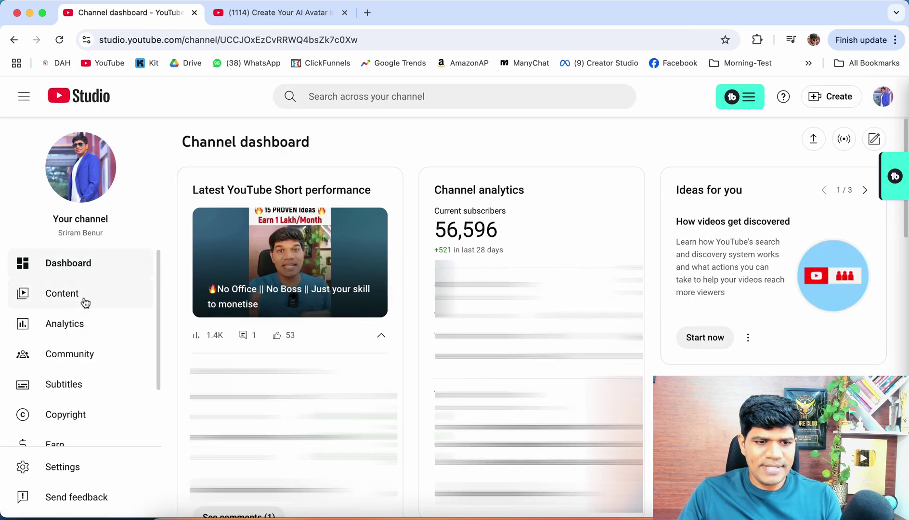
{"action": "left_click", "coordinate": [80, 299]}
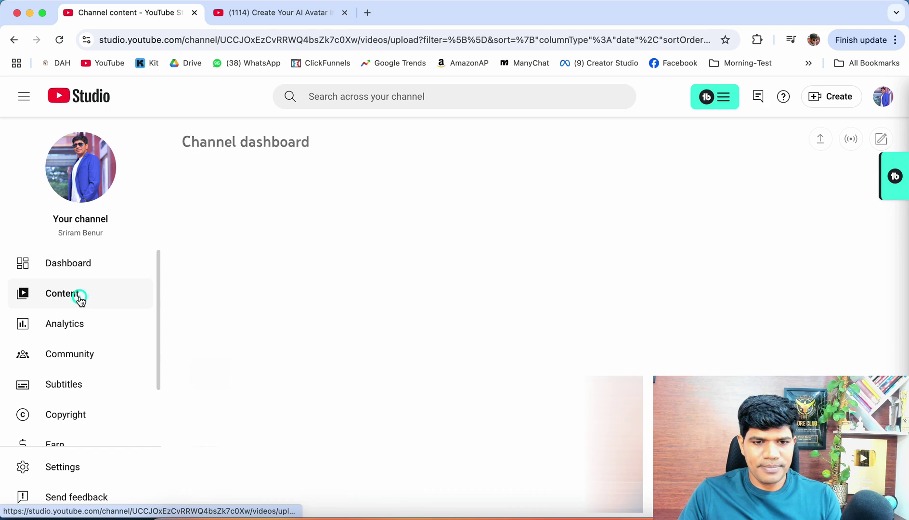
Step: Scroll to the 'Simple Idea To Generate 1 Lakh+/Month From Instagram' video and open its details
{"action": "scroll", "coordinate": [387, 224], "scroll_direction": "down", "scroll_amount": 2}
{"action": "scroll", "coordinate": [389, 226], "scroll_direction": "down", "scroll_amount": 1}
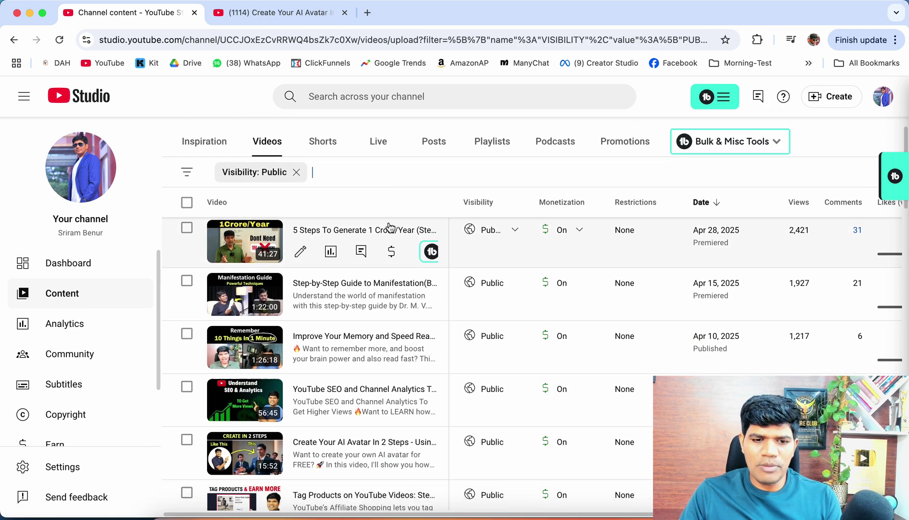
{"action": "scroll", "coordinate": [388, 225], "scroll_direction": "down", "scroll_amount": 2}
{"action": "scroll", "coordinate": [389, 225], "scroll_direction": "down", "scroll_amount": 1}
{"action": "scroll", "coordinate": [389, 228], "scroll_direction": "down", "scroll_amount": 1}
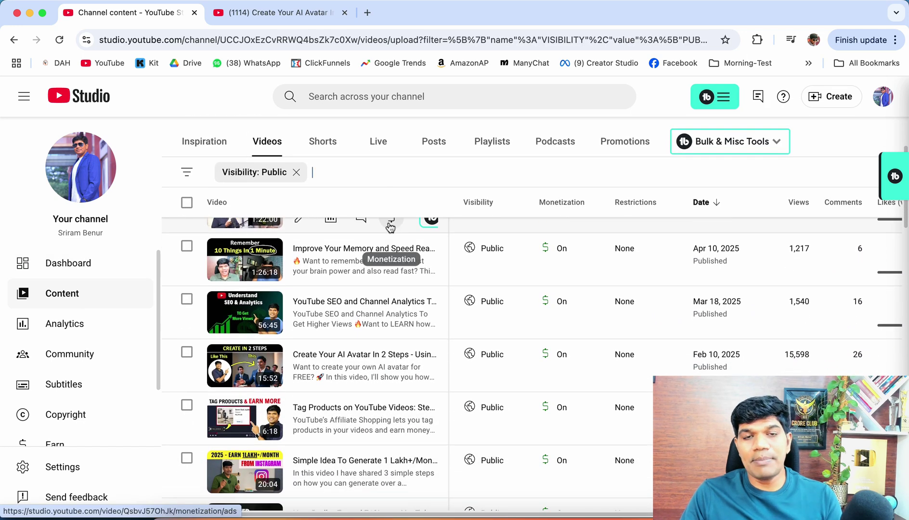
{"action": "scroll", "coordinate": [390, 228], "scroll_direction": "down", "scroll_amount": 1}
{"action": "scroll", "coordinate": [390, 229], "scroll_direction": "down", "scroll_amount": 1}
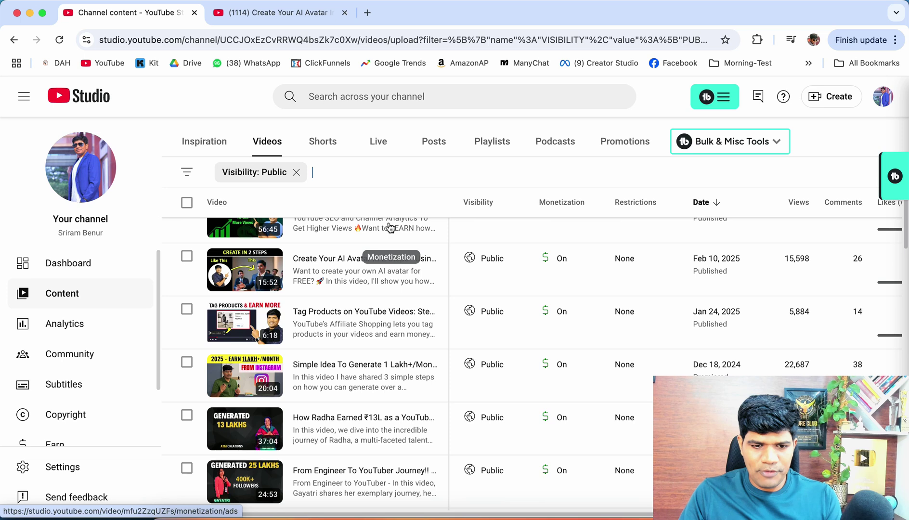
{"action": "scroll", "coordinate": [387, 231], "scroll_direction": "down", "scroll_amount": 2}
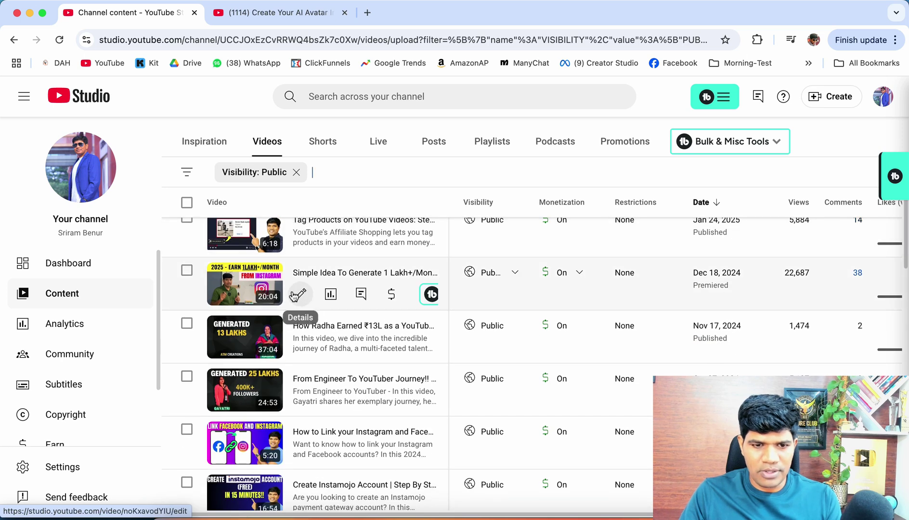
{"action": "left_click", "coordinate": [299, 295]}
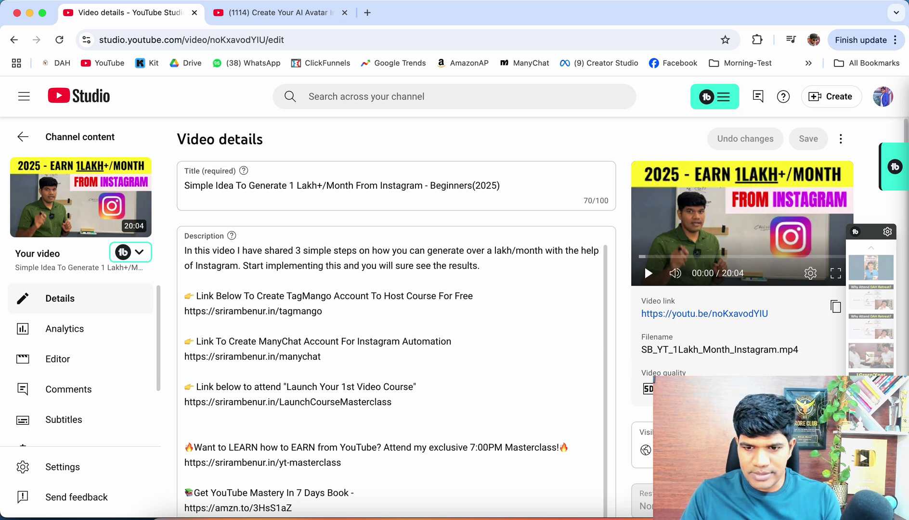
Step: Scroll through the video details, then open the video's Subtitles page
{"action": "scroll", "coordinate": [627, 372], "scroll_direction": "down", "scroll_amount": 5}
{"action": "scroll", "coordinate": [695, 275], "scroll_direction": "down", "scroll_amount": 2}
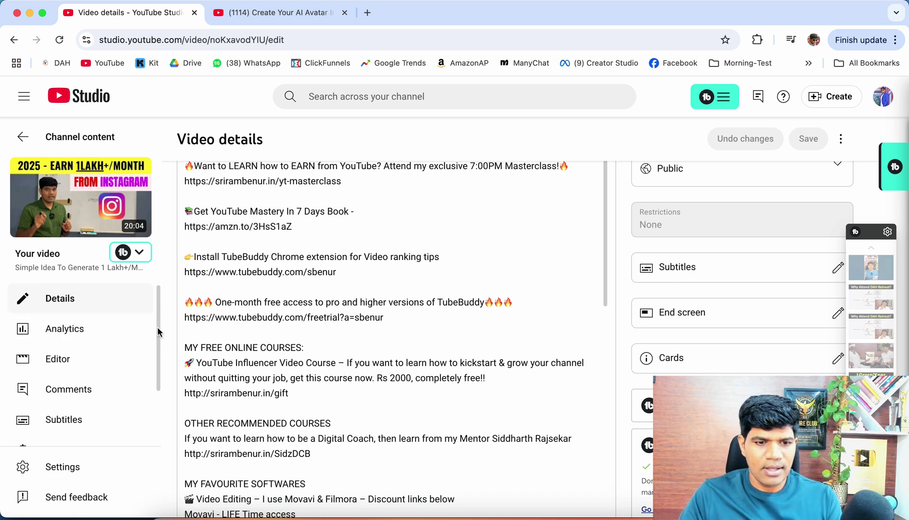
{"action": "scroll", "coordinate": [157, 327], "scroll_direction": "down", "scroll_amount": 1}
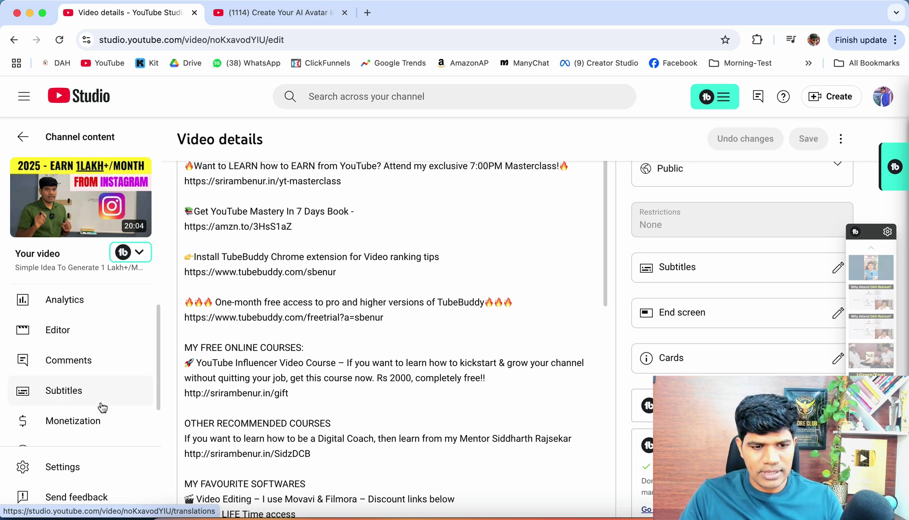
{"action": "left_click", "coordinate": [76, 397]}
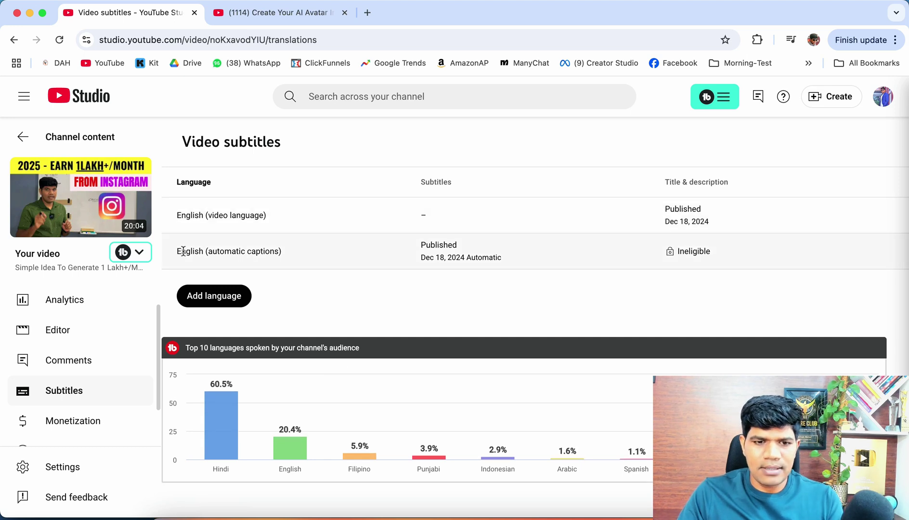
{"action": "left_click_drag", "start_coordinate": [178, 251], "coordinate": [298, 252]}
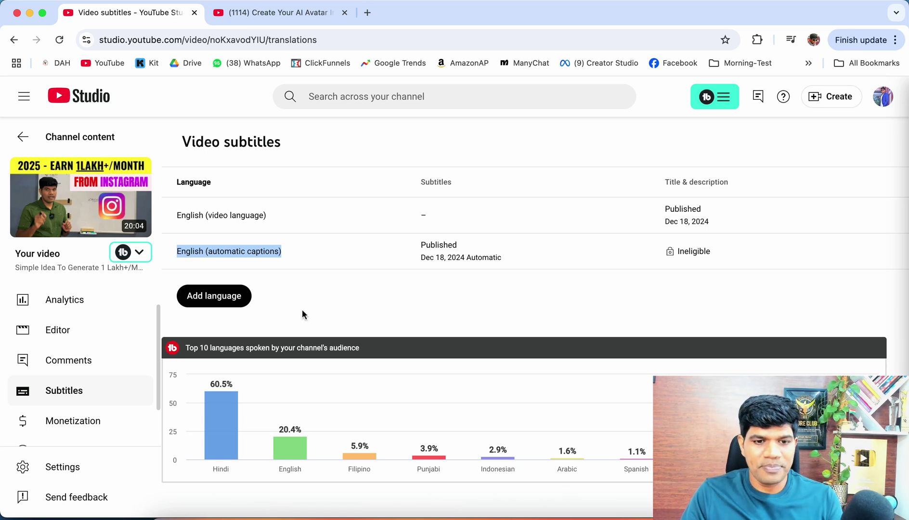
{"action": "left_click", "coordinate": [296, 295]}
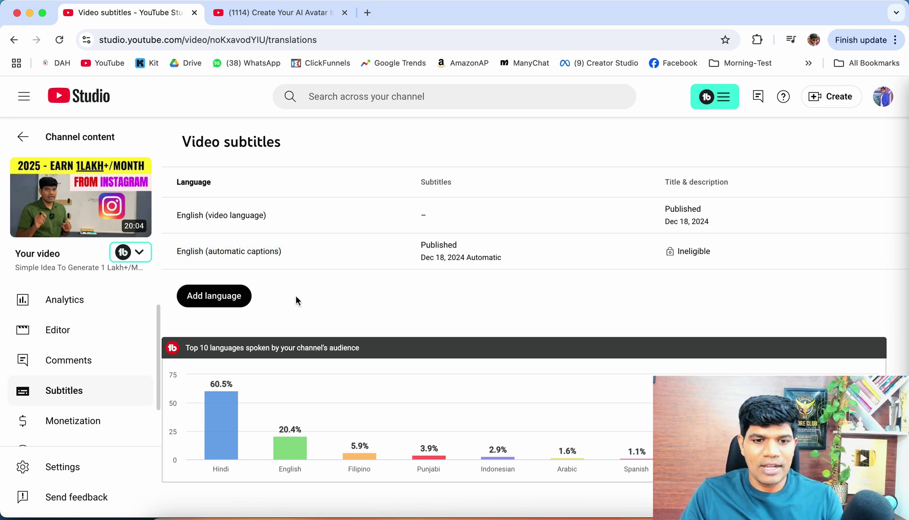
Step: Add Hindi as a subtitle language for the video
{"action": "left_click", "coordinate": [213, 299]}
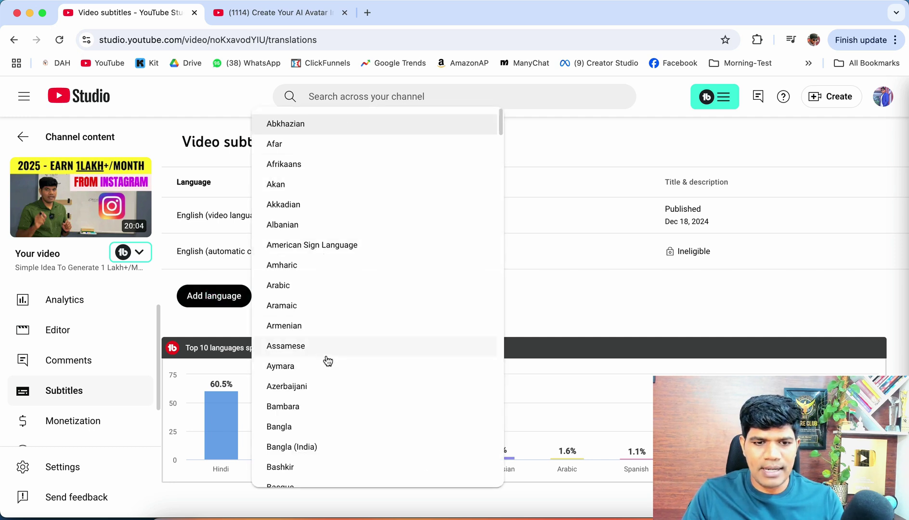
{"action": "scroll", "coordinate": [327, 359], "scroll_direction": "down", "scroll_amount": 10}
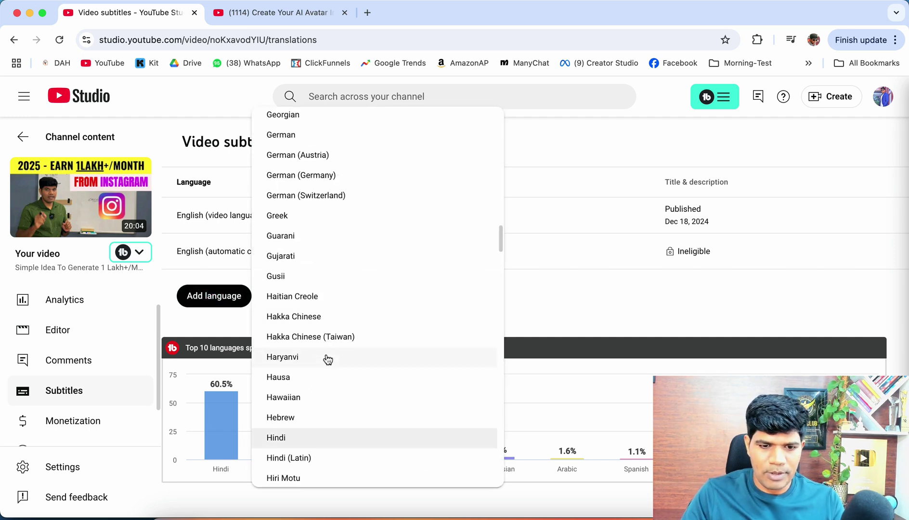
{"action": "left_click", "coordinate": [301, 439]}
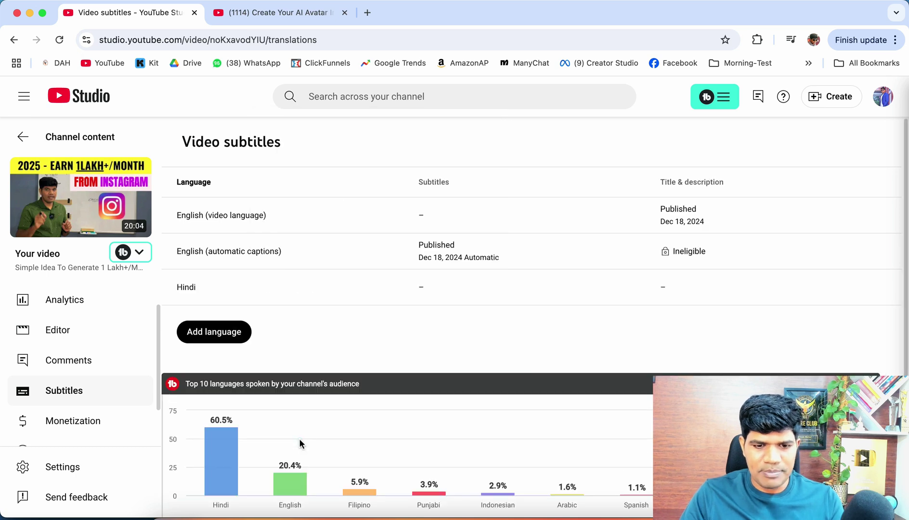
{"action": "mouse_move", "coordinate": [432, 288]}
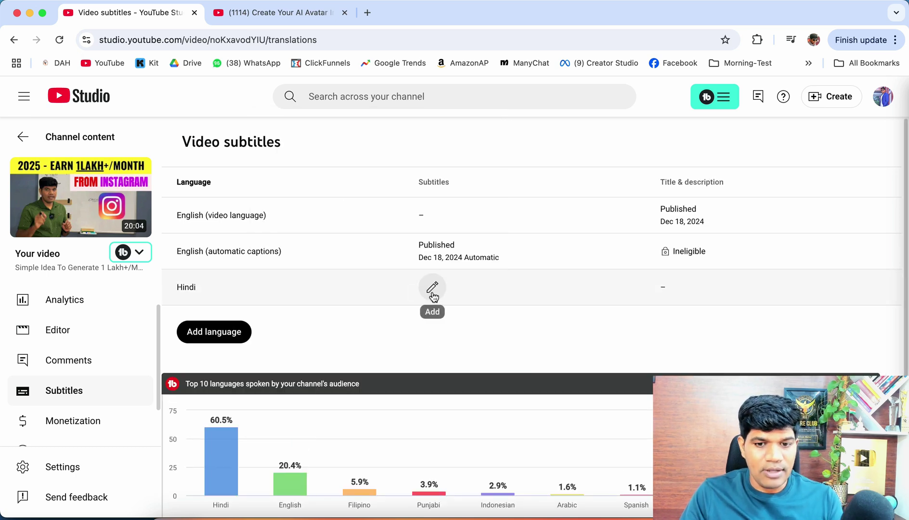
Step: Open the Hindi caption editor, look at the auto-translate option, then close it unchanged
{"action": "left_click", "coordinate": [432, 288]}
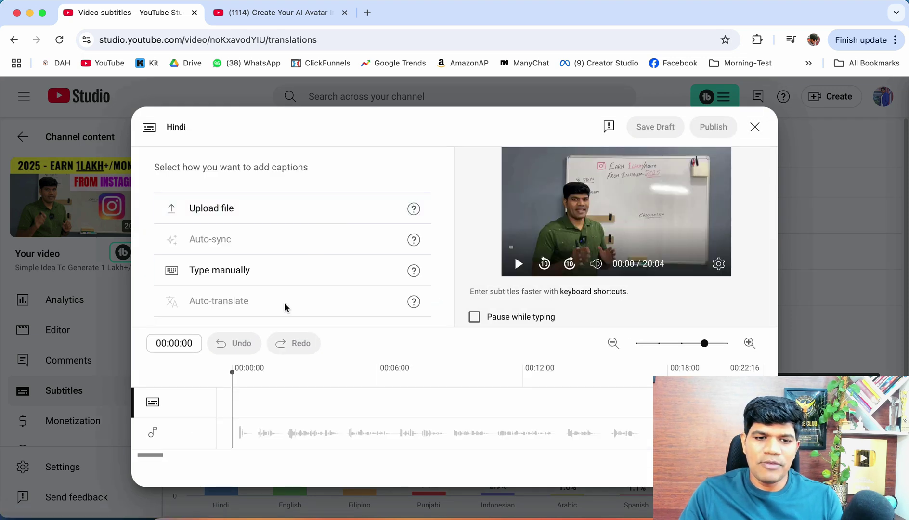
{"action": "left_click_drag", "start_coordinate": [284, 307], "coordinate": [195, 307]}
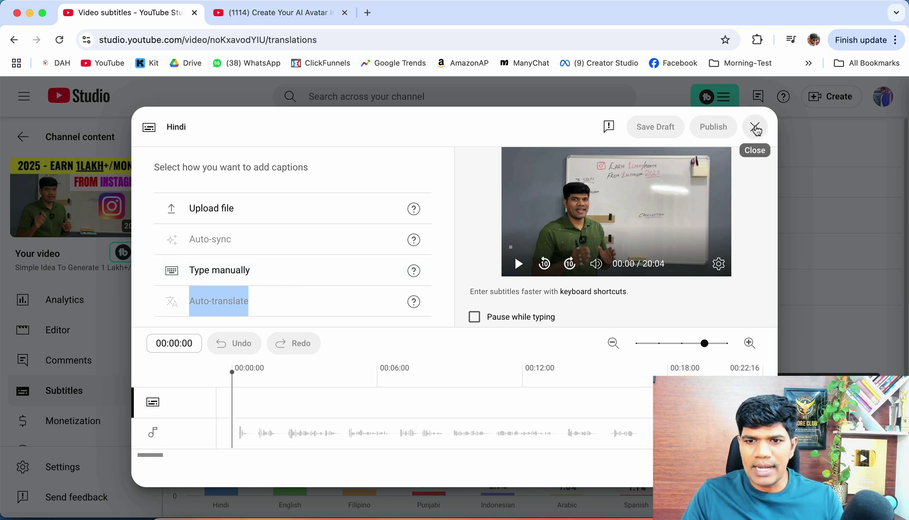
{"action": "left_click", "coordinate": [755, 128]}
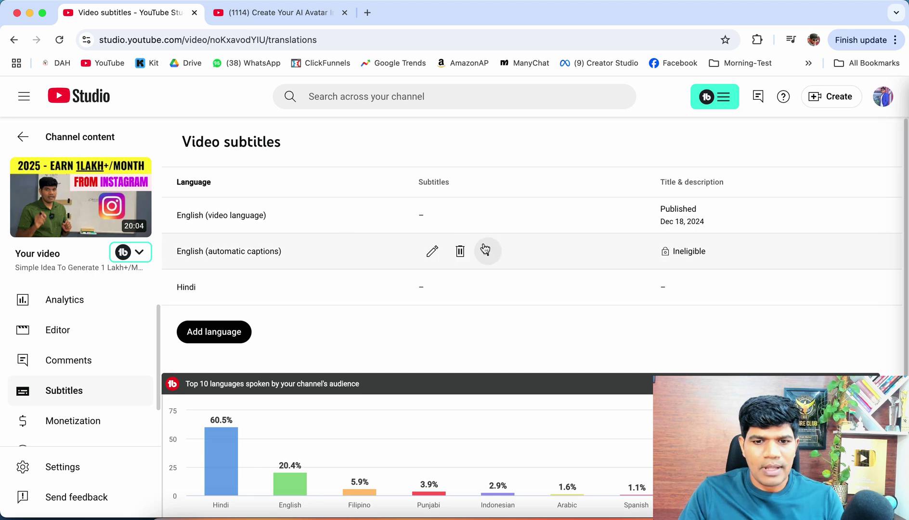
Step: Duplicate the English automatic captions into an editable English track and publish it
{"action": "left_click_drag", "start_coordinate": [290, 250], "coordinate": [210, 249]}
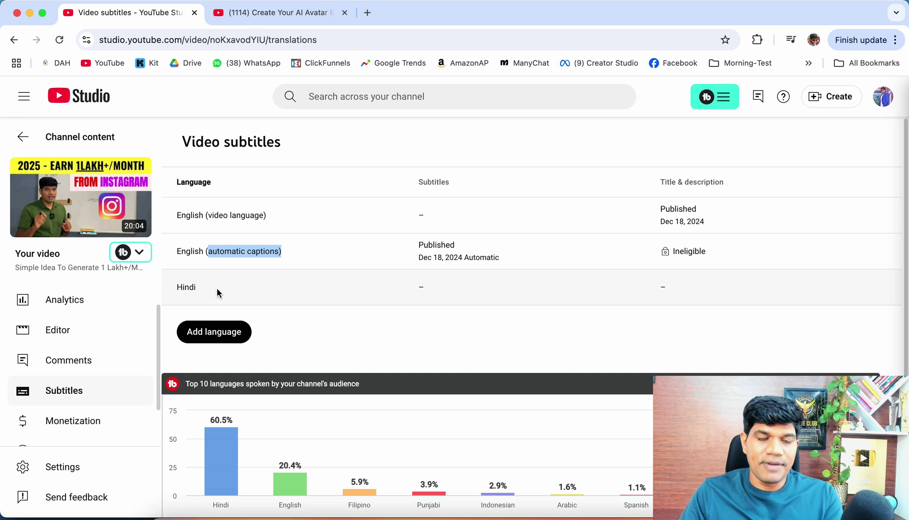
{"action": "left_click", "coordinate": [405, 152]}
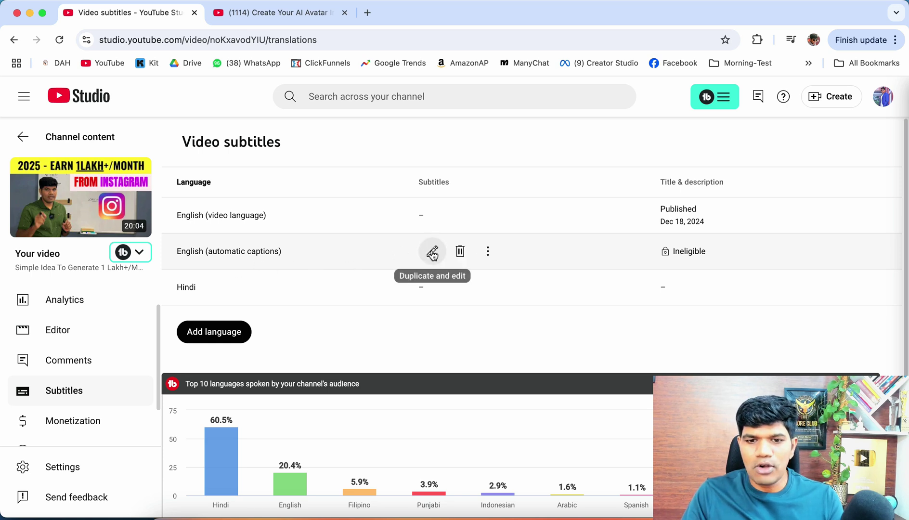
{"action": "left_click", "coordinate": [432, 251]}
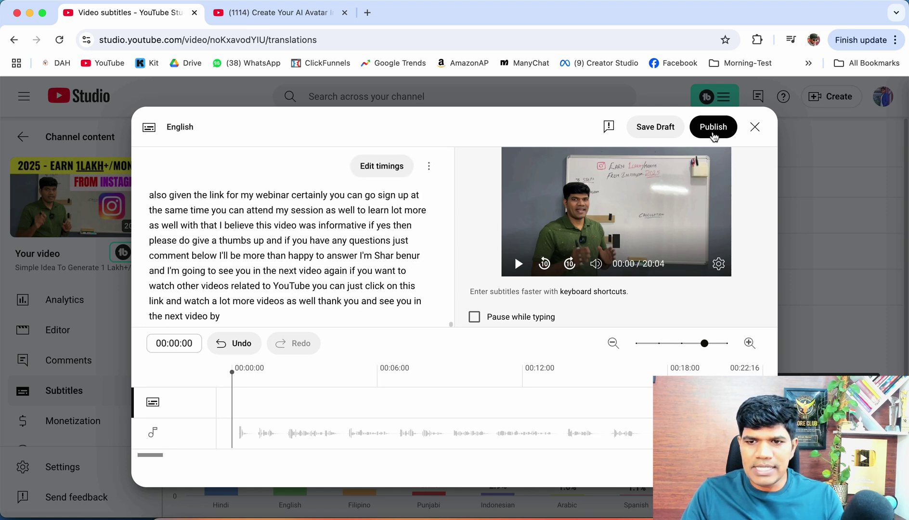
{"action": "left_click", "coordinate": [713, 128]}
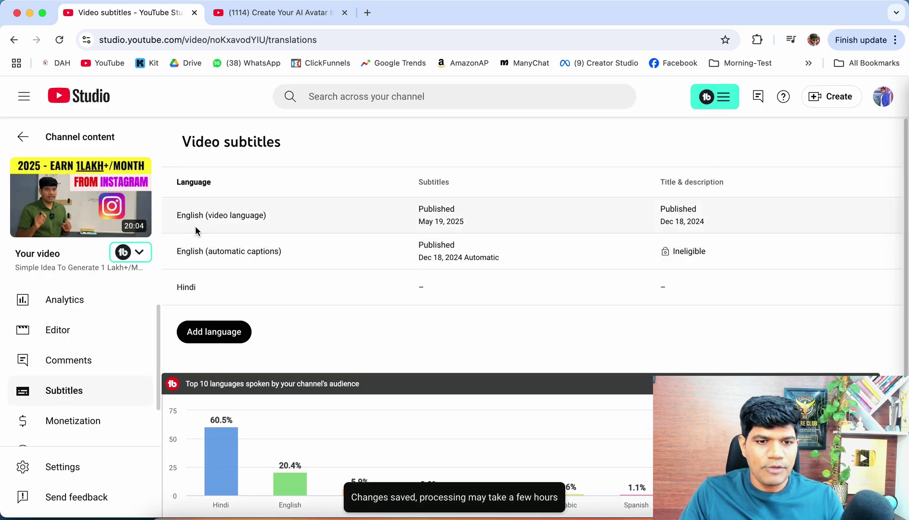
Step: Publish Hindi subtitles auto-translated from English, then open the Add language list
{"action": "left_click_drag", "start_coordinate": [177, 215], "coordinate": [265, 215]}
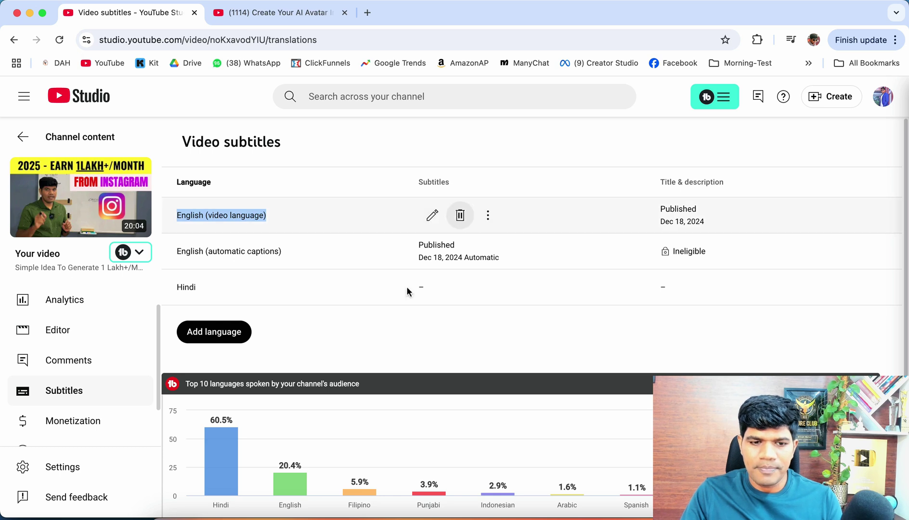
{"action": "mouse_move", "coordinate": [432, 287]}
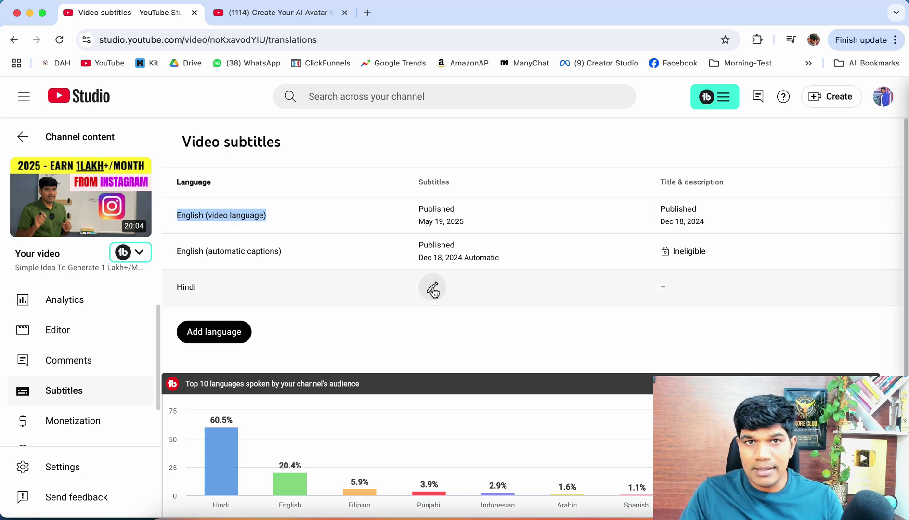
{"action": "left_click", "coordinate": [433, 289]}
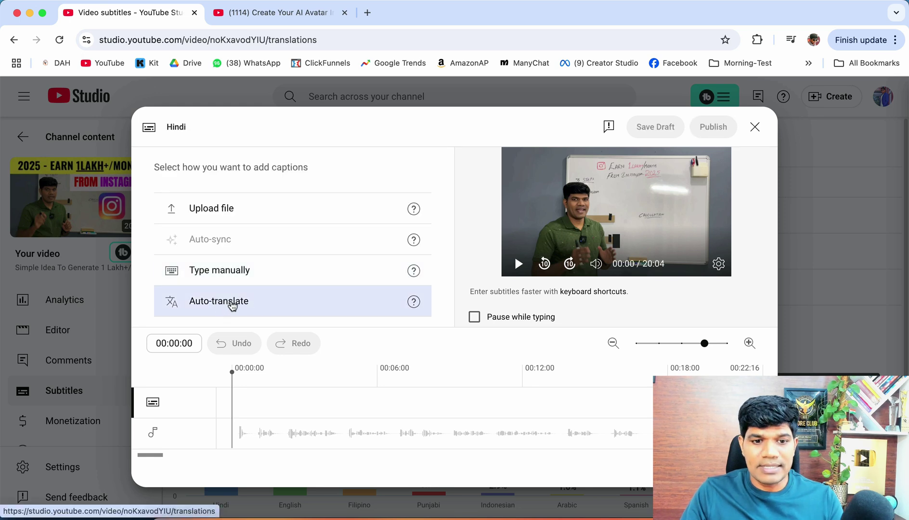
{"action": "left_click", "coordinate": [234, 306]}
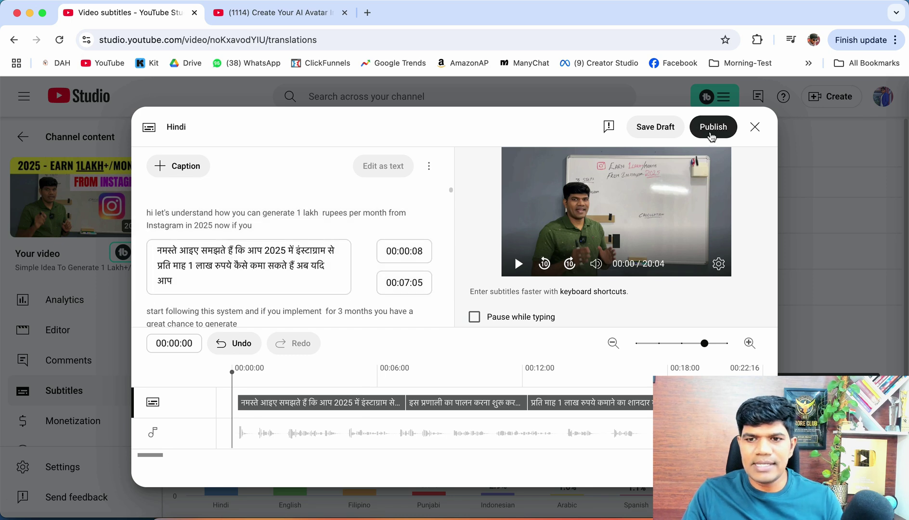
{"action": "left_click", "coordinate": [710, 131]}
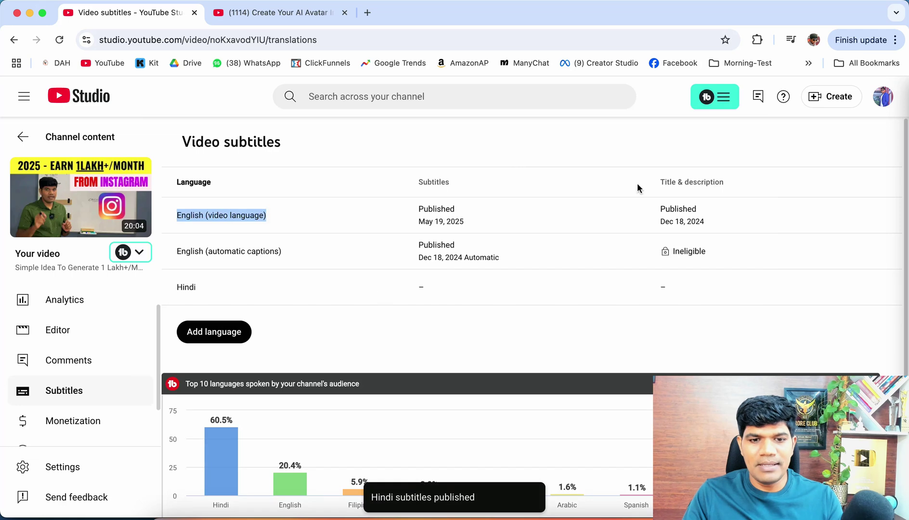
{"action": "left_click", "coordinate": [211, 333]}
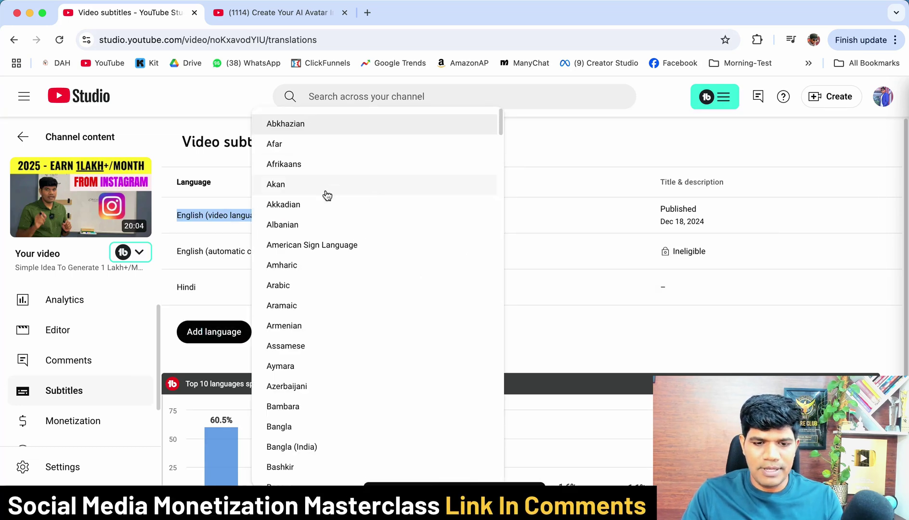
Step: Add Filipino as a language and publish its auto-translated subtitles
{"action": "scroll", "coordinate": [327, 194], "scroll_direction": "down", "scroll_amount": 15}
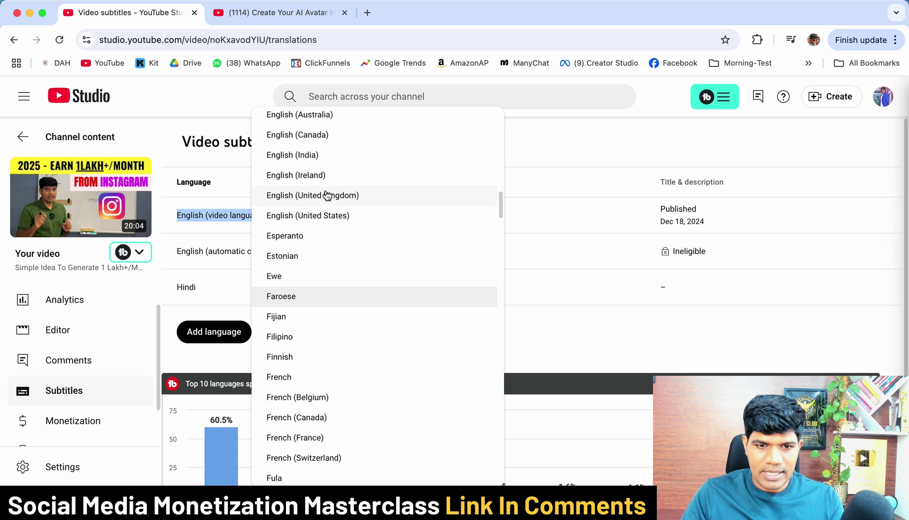
{"action": "left_click", "coordinate": [301, 339]}
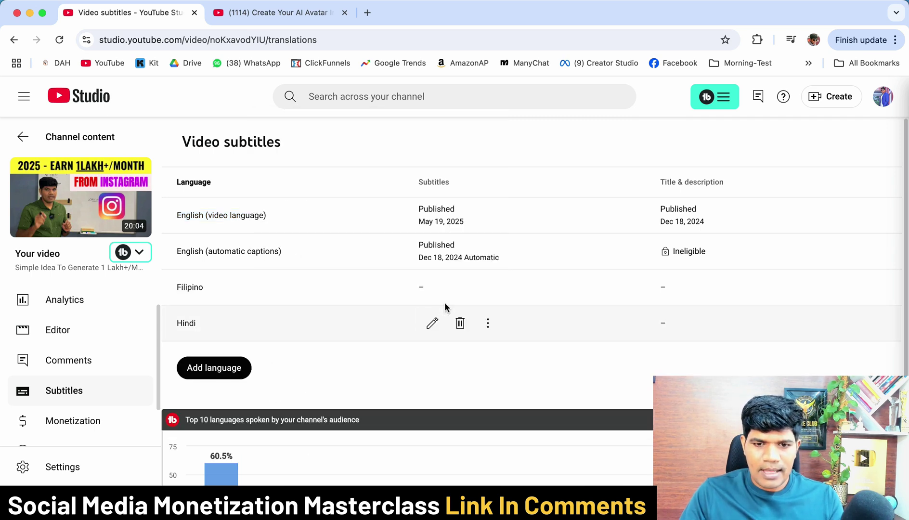
{"action": "left_click", "coordinate": [432, 289]}
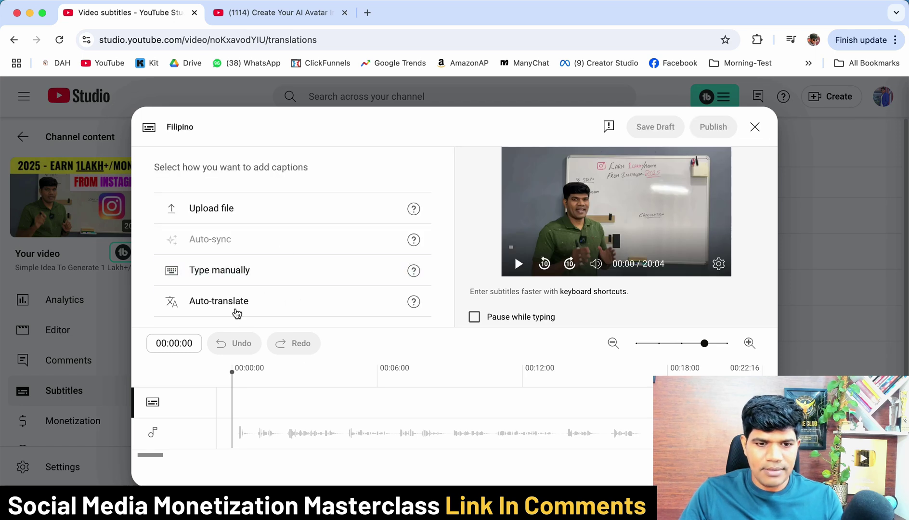
{"action": "left_click", "coordinate": [234, 302]}
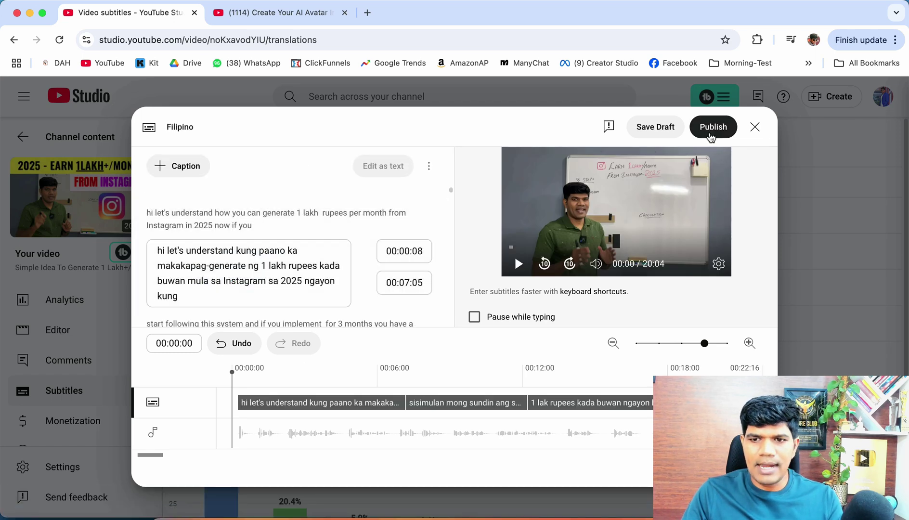
{"action": "left_click", "coordinate": [710, 129]}
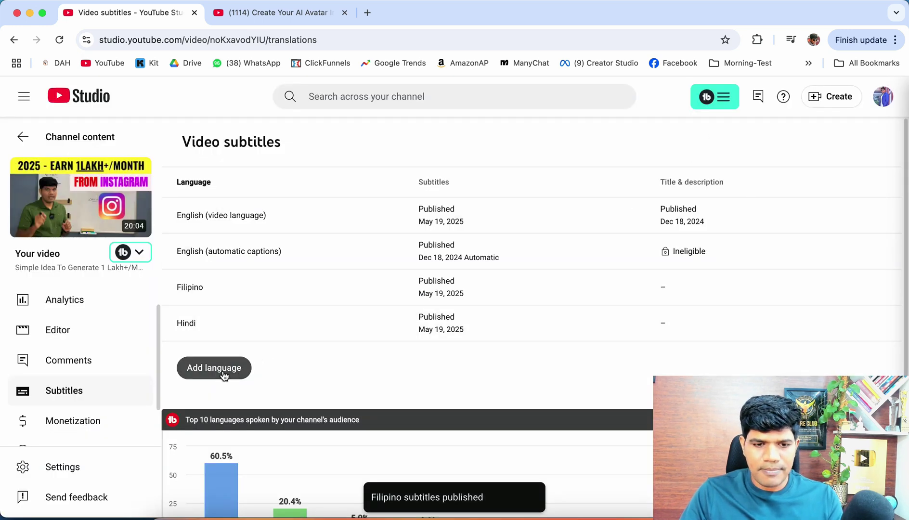
Step: Add Kannada as a language and publish its auto-translated subtitles
{"action": "left_click", "coordinate": [223, 374]}
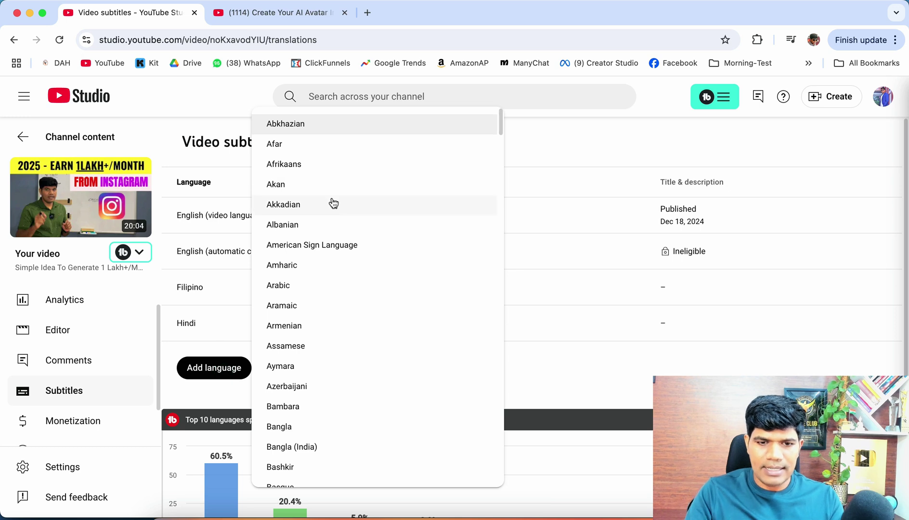
{"action": "key", "text": "k"}
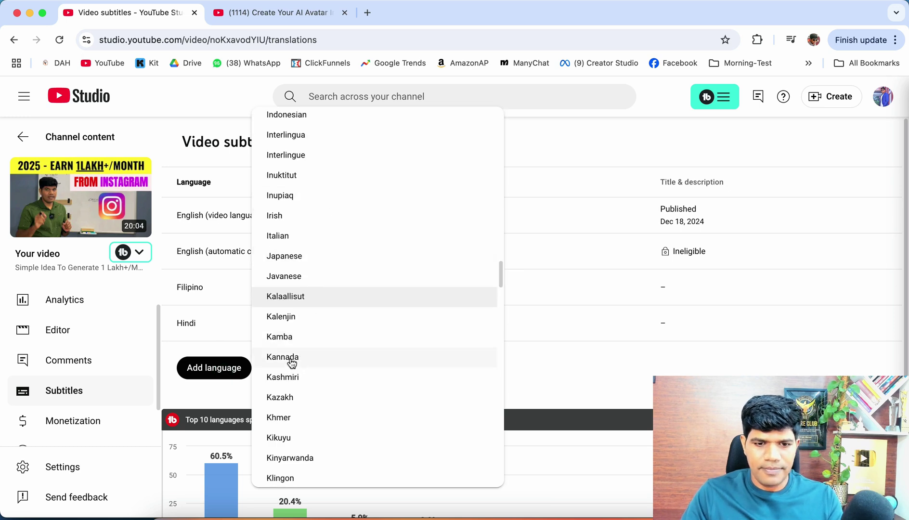
{"action": "left_click", "coordinate": [292, 359]}
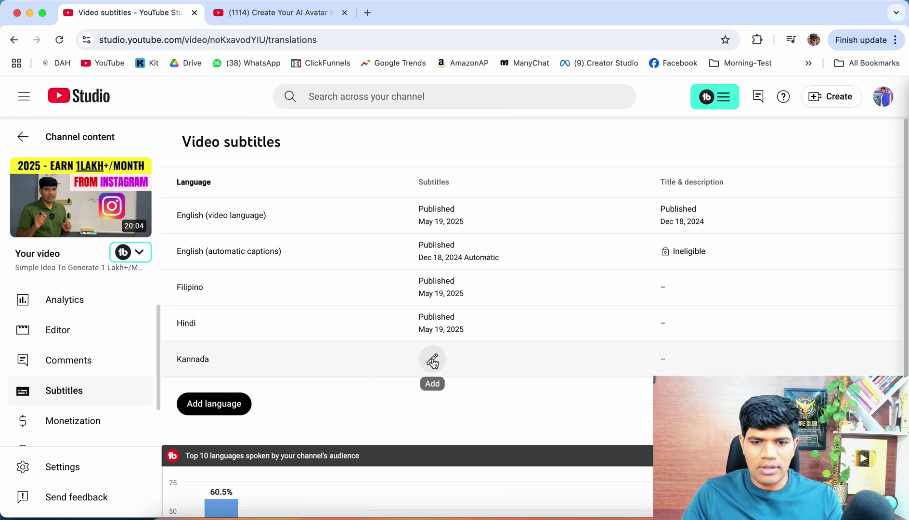
{"action": "left_click", "coordinate": [432, 359]}
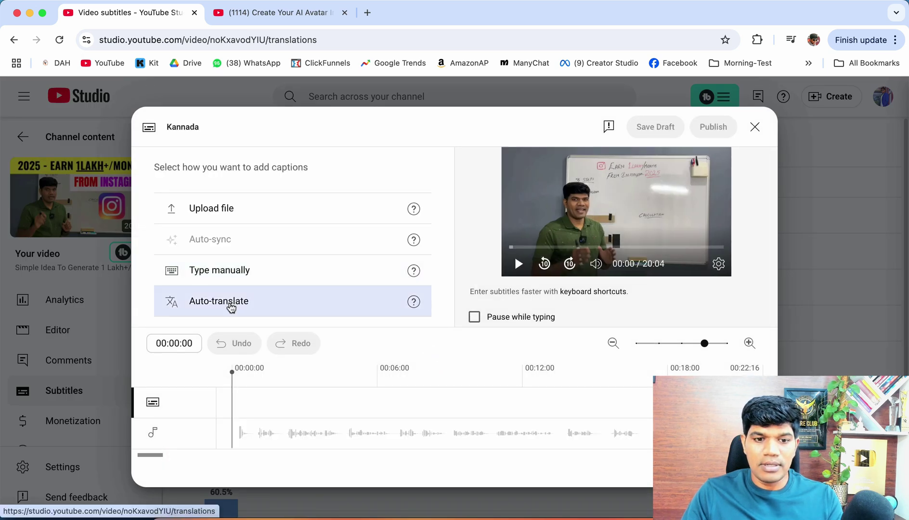
{"action": "left_click", "coordinate": [231, 303]}
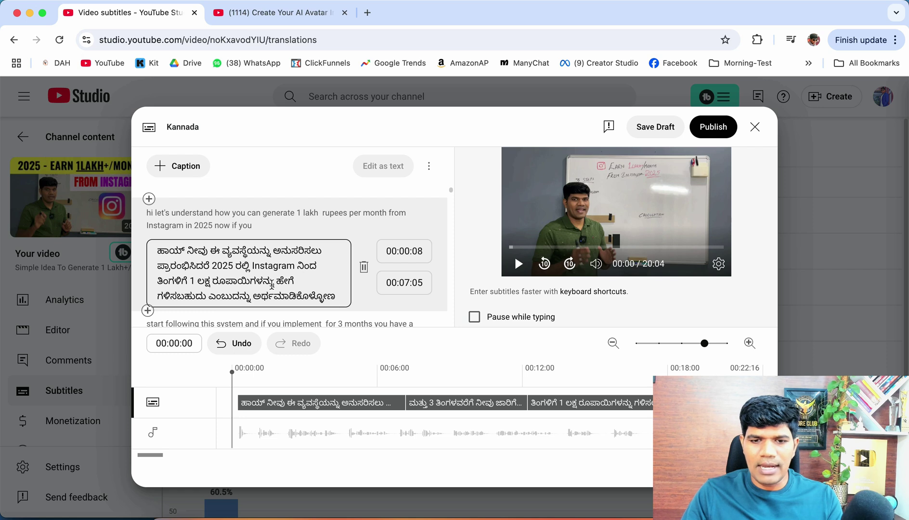
{"action": "left_click", "coordinate": [716, 133]}
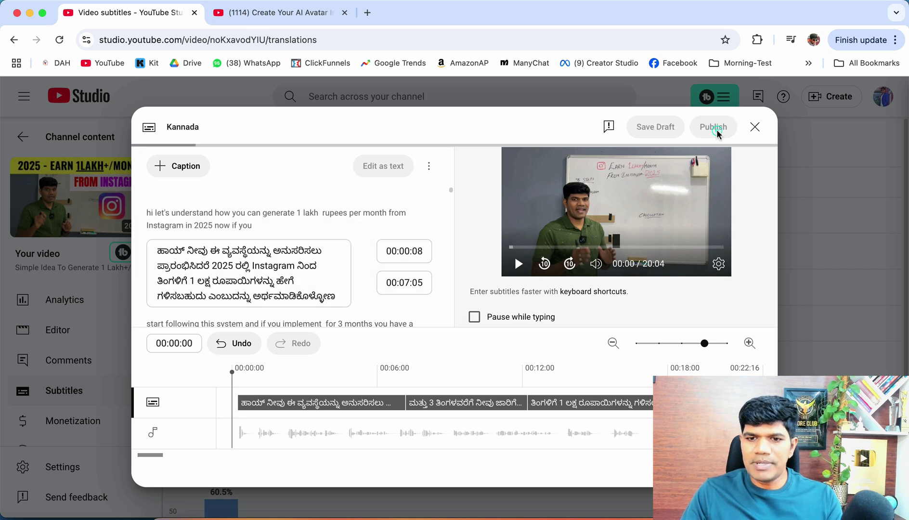